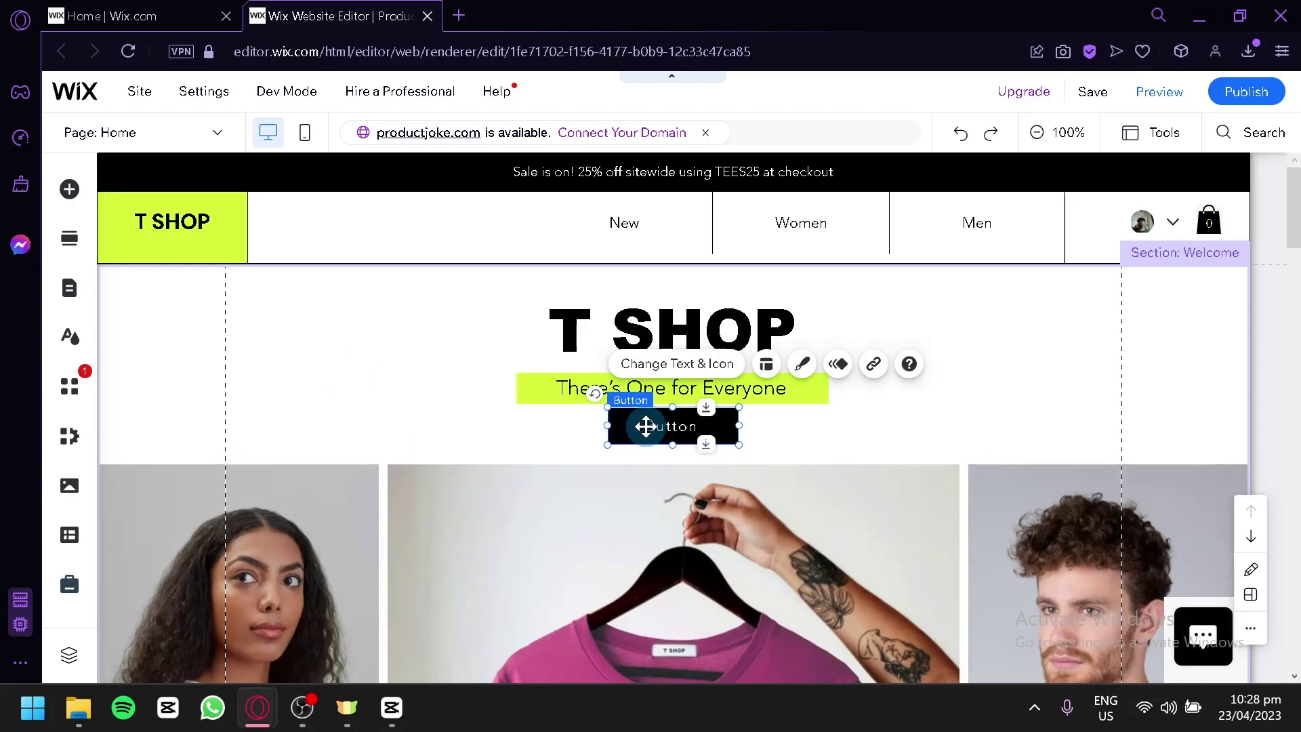
- Apply the brown arrow preset design to the black T SHOP button
{"action": "left_click", "coordinate": [803, 366]}
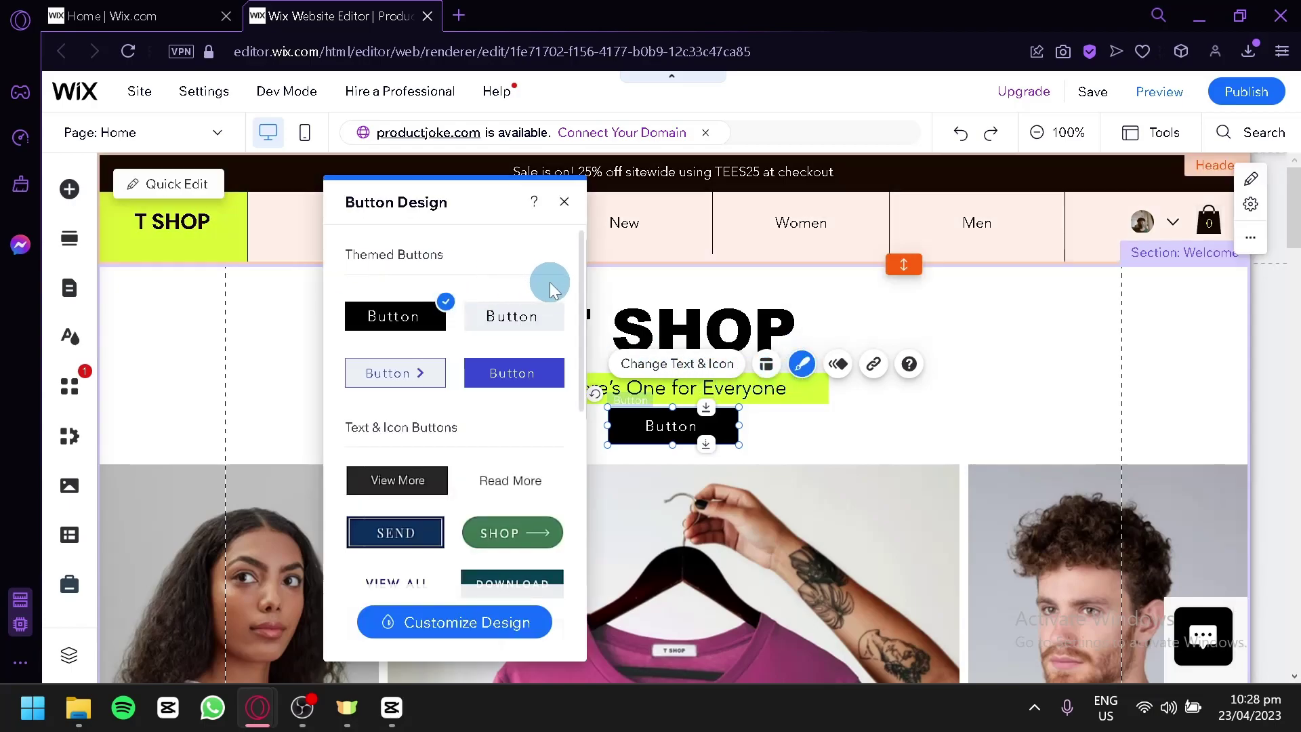
{"action": "scroll", "coordinate": [550, 289], "scroll_direction": "down", "scroll_amount": 2}
{"action": "scroll", "coordinate": [552, 294], "scroll_direction": "down", "scroll_amount": 2}
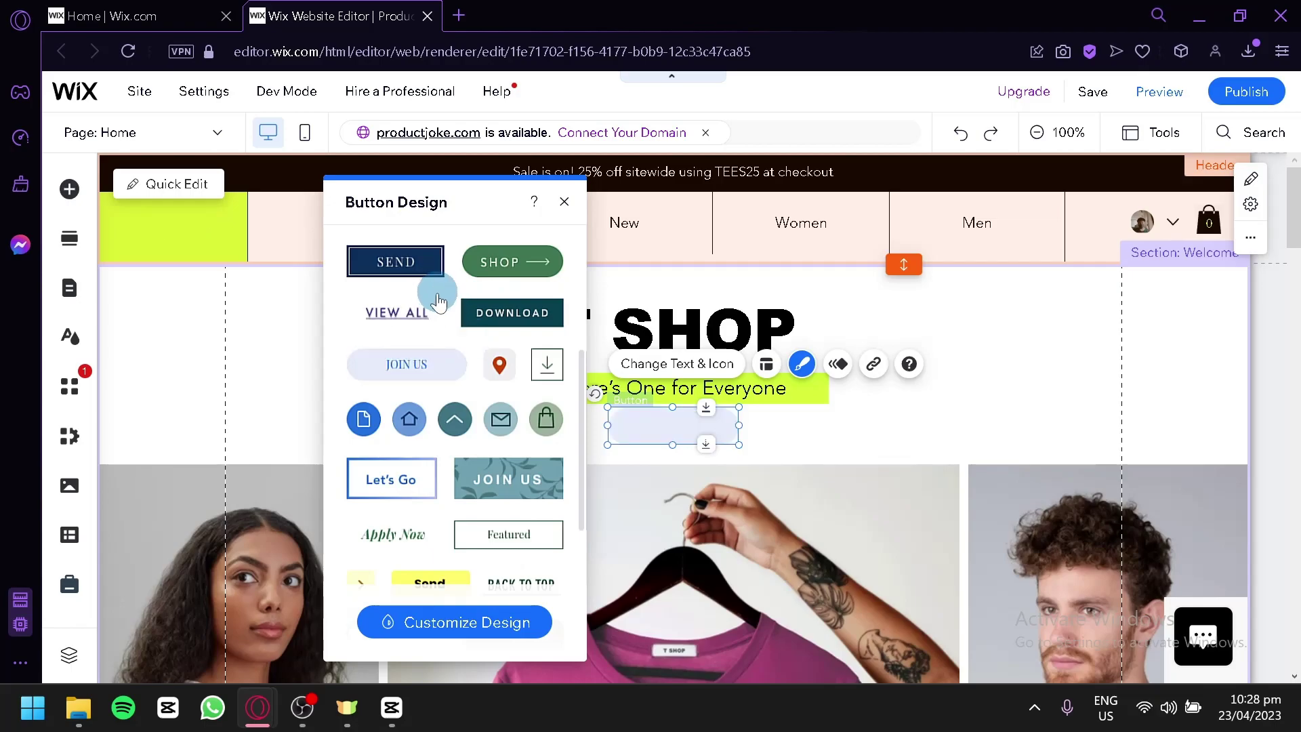
{"action": "scroll", "coordinate": [458, 326], "scroll_direction": "down", "scroll_amount": 3}
{"action": "left_click", "coordinate": [488, 402]}
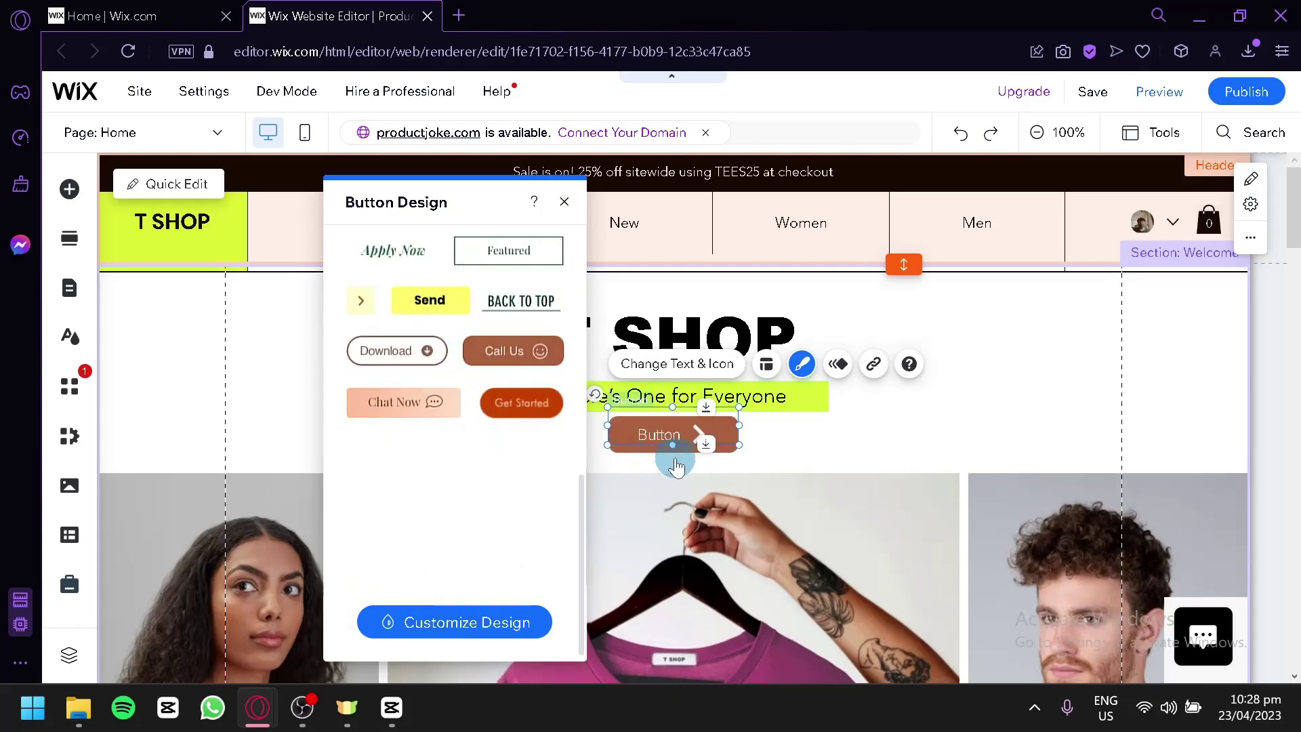
- Keep the button black and browse the Themed button styles in Add Elements, adding nothing
{"action": "left_click", "coordinate": [828, 442]}
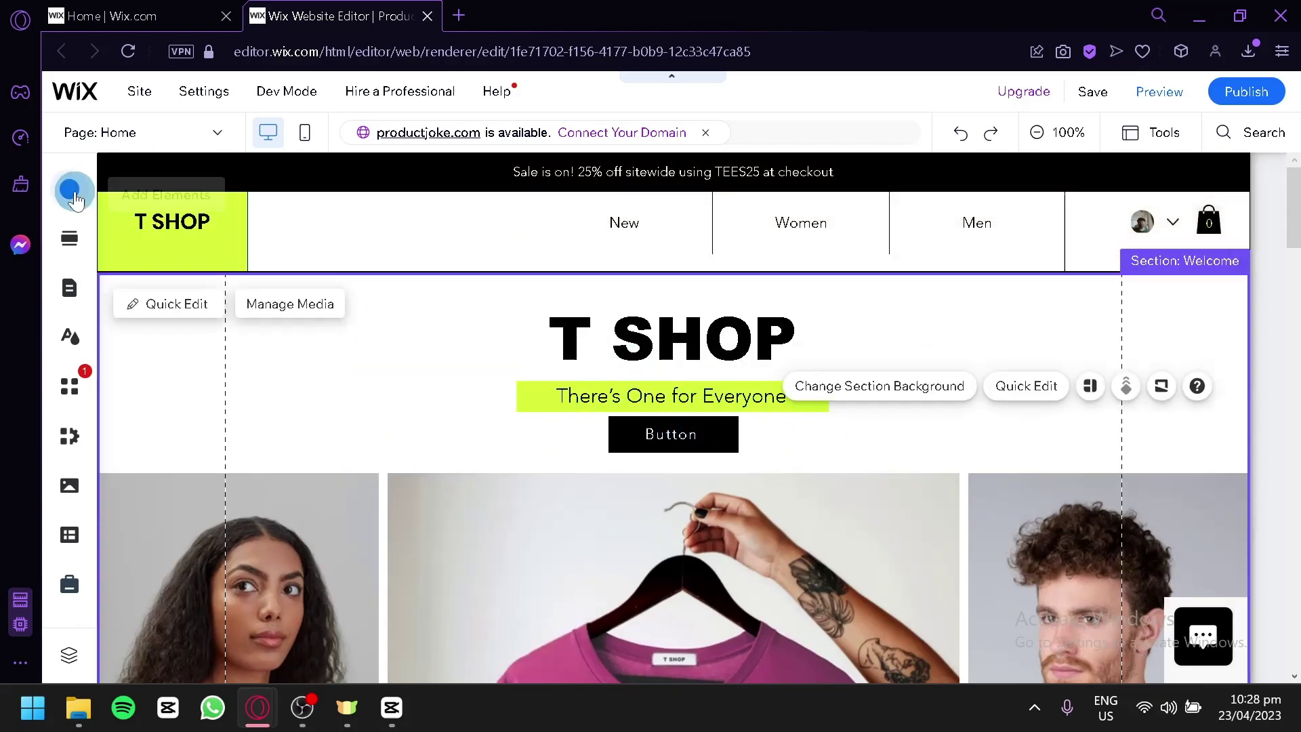
{"action": "left_click", "coordinate": [70, 190]}
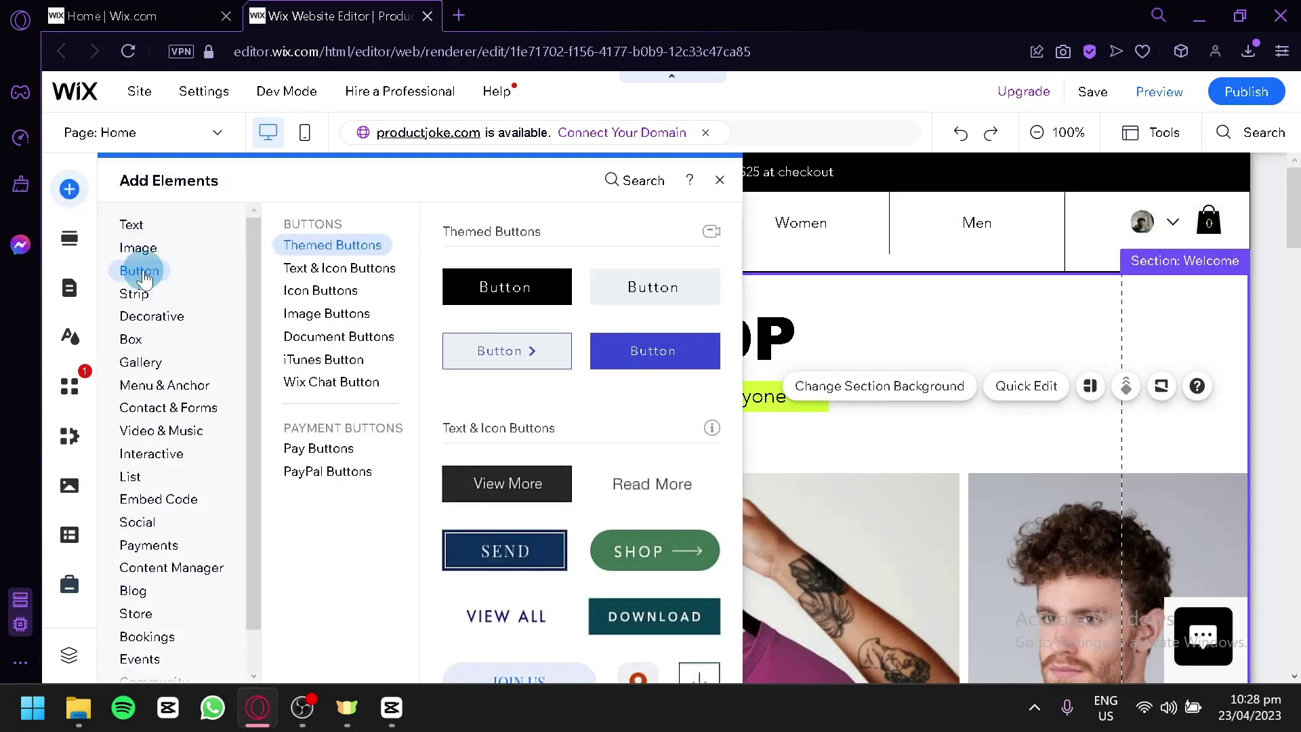
{"action": "left_click", "coordinate": [301, 256]}
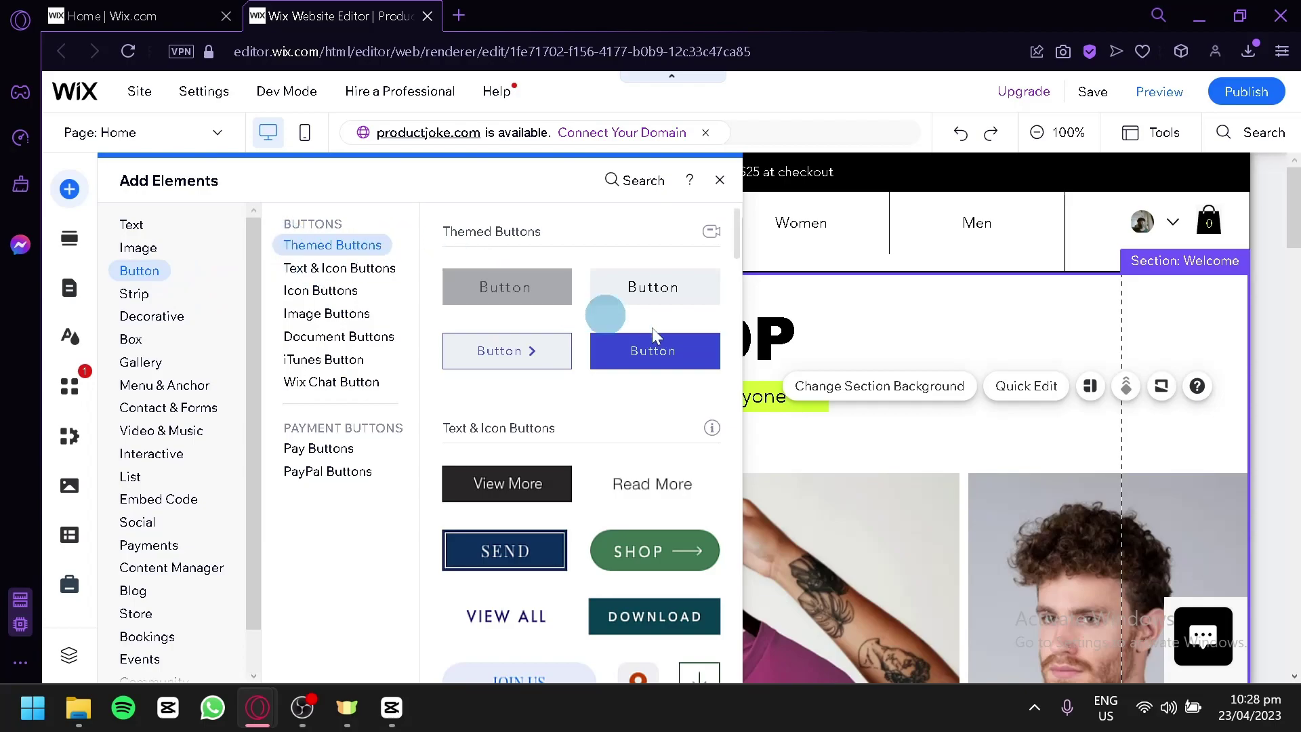
{"action": "scroll", "coordinate": [601, 311], "scroll_direction": "down", "scroll_amount": 4}
{"action": "scroll", "coordinate": [557, 365], "scroll_direction": "down", "scroll_amount": 3}
{"action": "scroll", "coordinate": [556, 364], "scroll_direction": "down", "scroll_amount": 3}
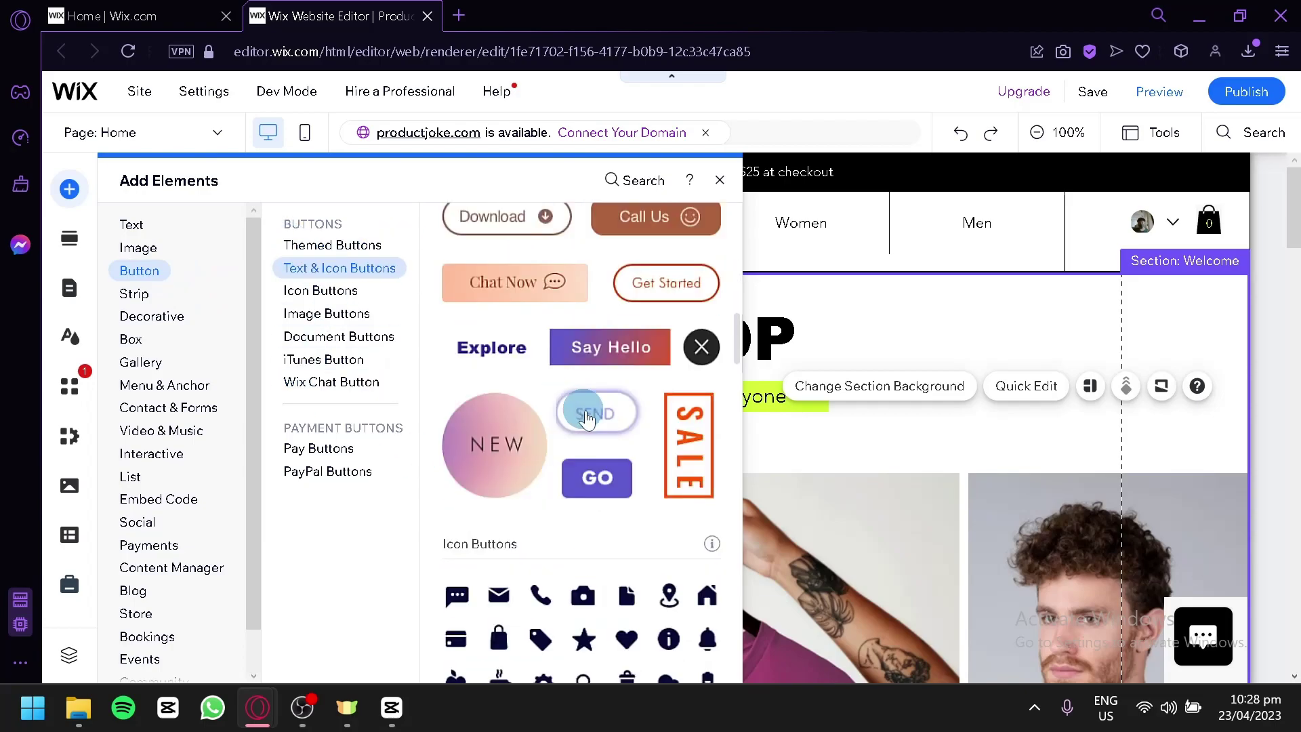
{"action": "scroll", "coordinate": [596, 406], "scroll_direction": "up", "scroll_amount": 10}
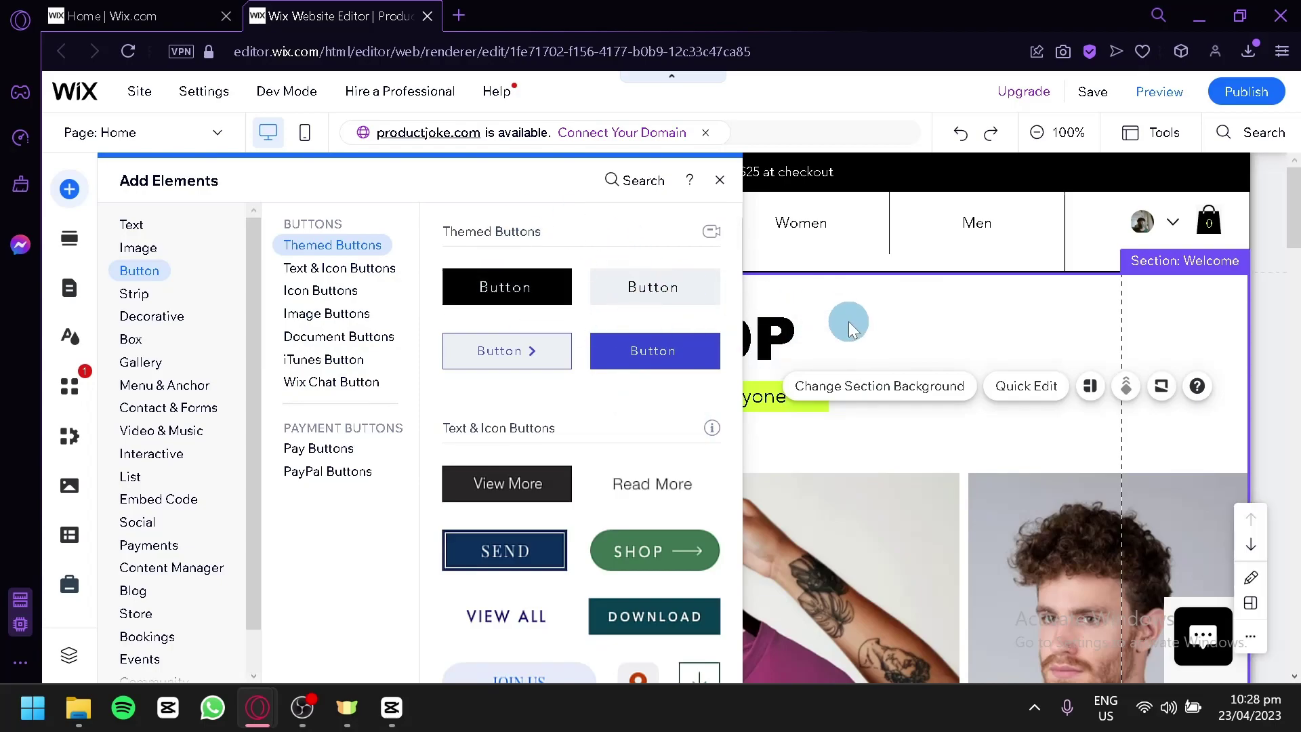
{"action": "left_click", "coordinate": [834, 323]}
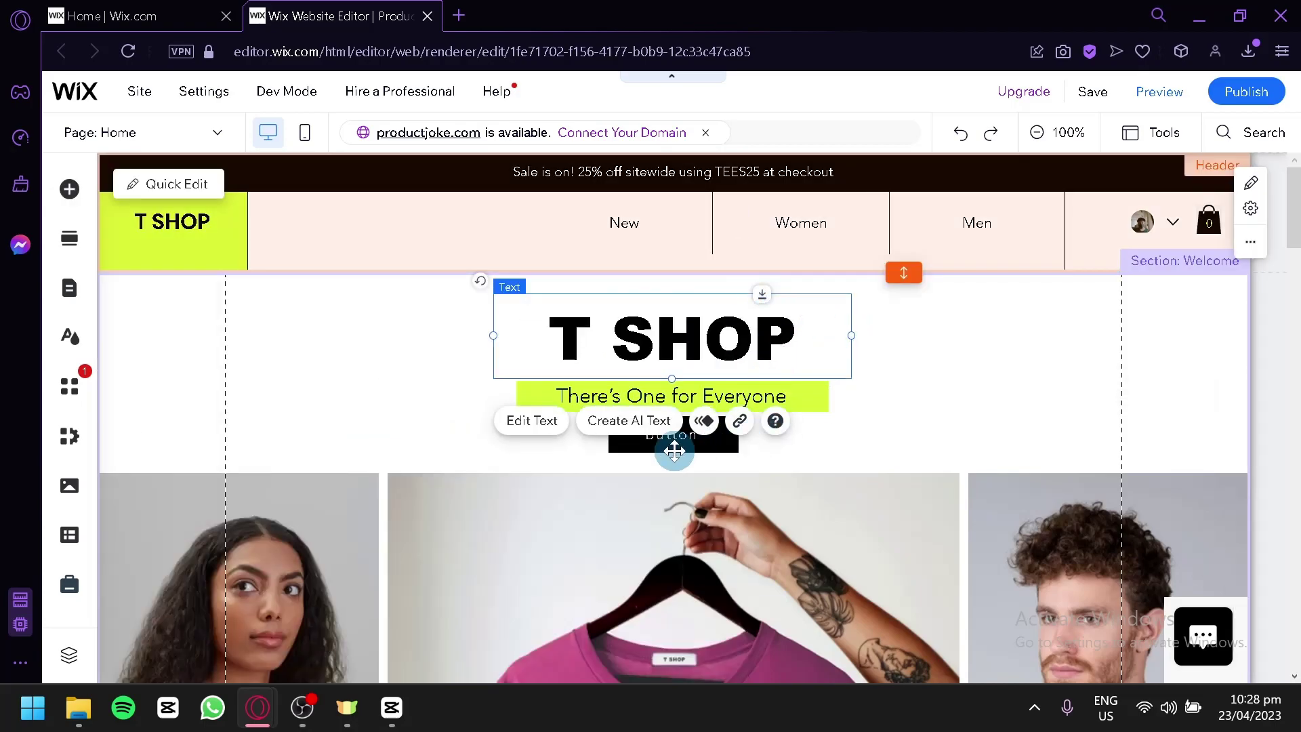
- Select the black T SHOP button and bring up its link options
{"action": "left_click", "coordinate": [676, 437]}
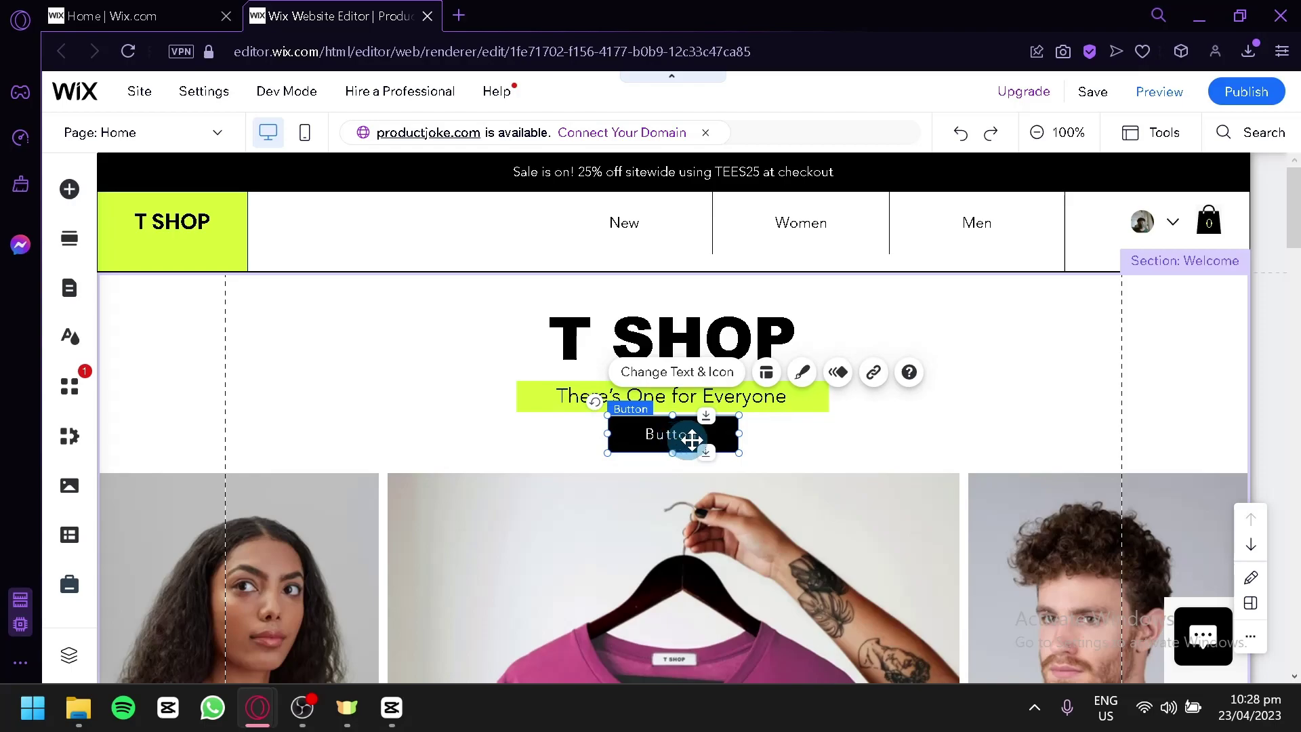
{"action": "left_click", "coordinate": [872, 374]}
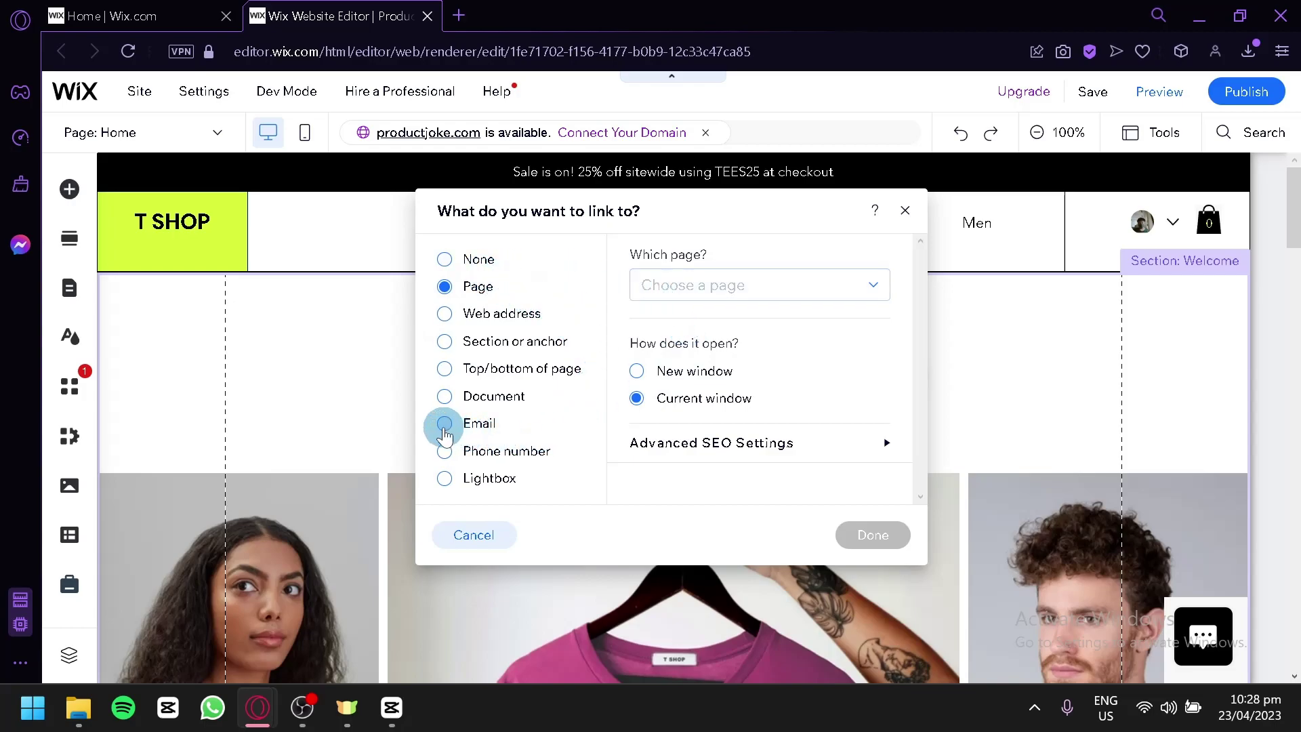
- Try the Email link type on the button, then close the link dialog without saving
{"action": "left_click", "coordinate": [444, 427]}
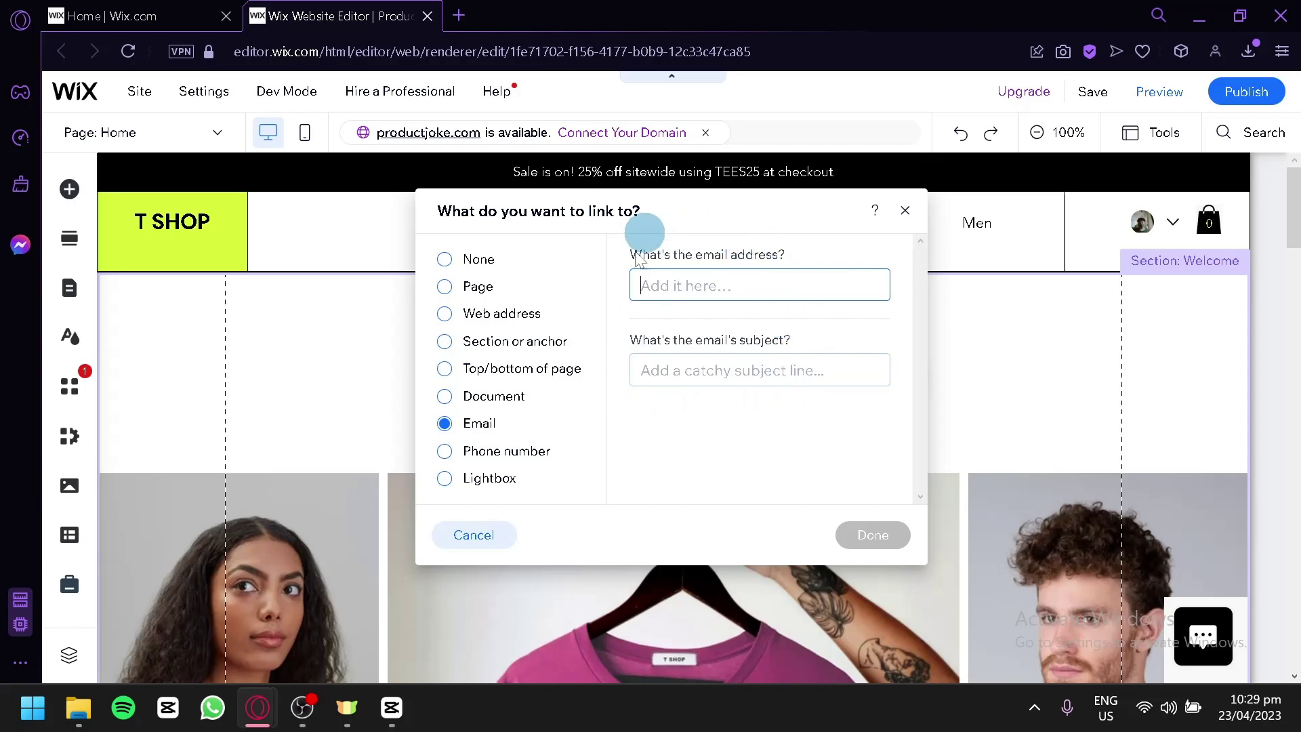
{"action": "left_click", "coordinate": [853, 528]}
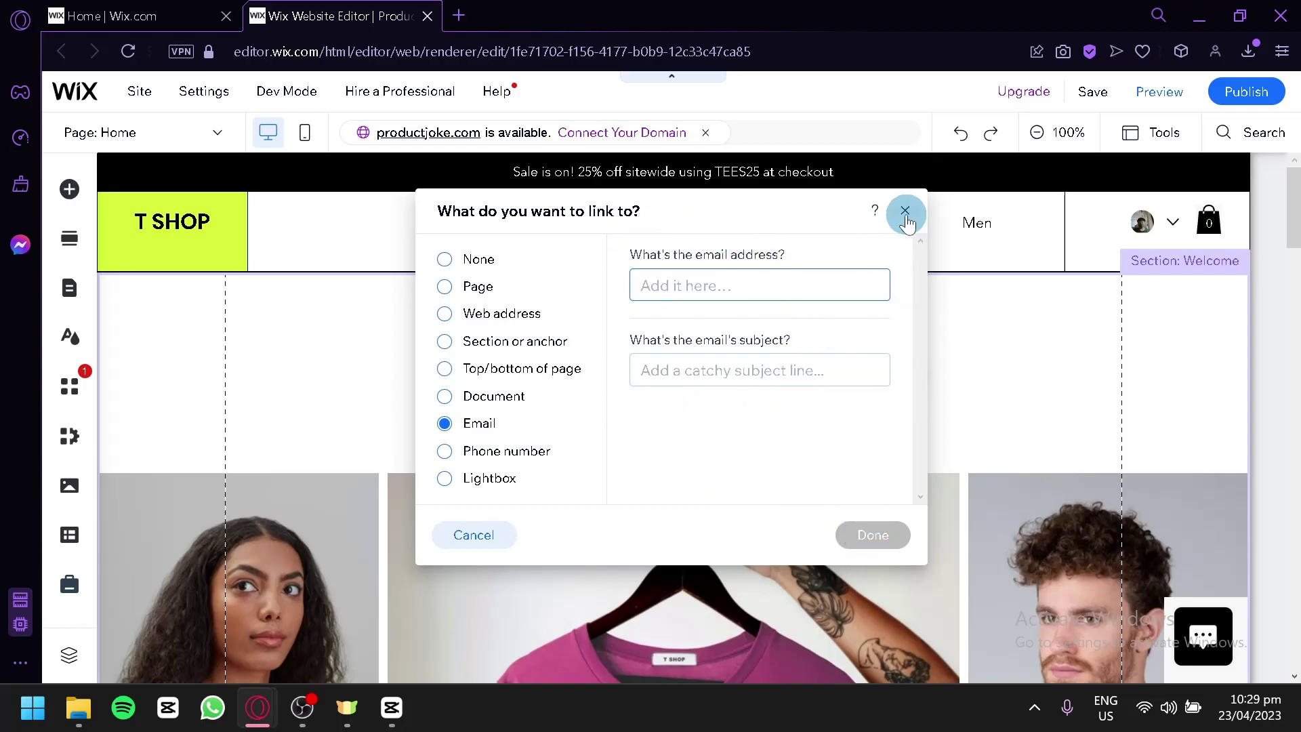
{"action": "left_click", "coordinate": [905, 213]}
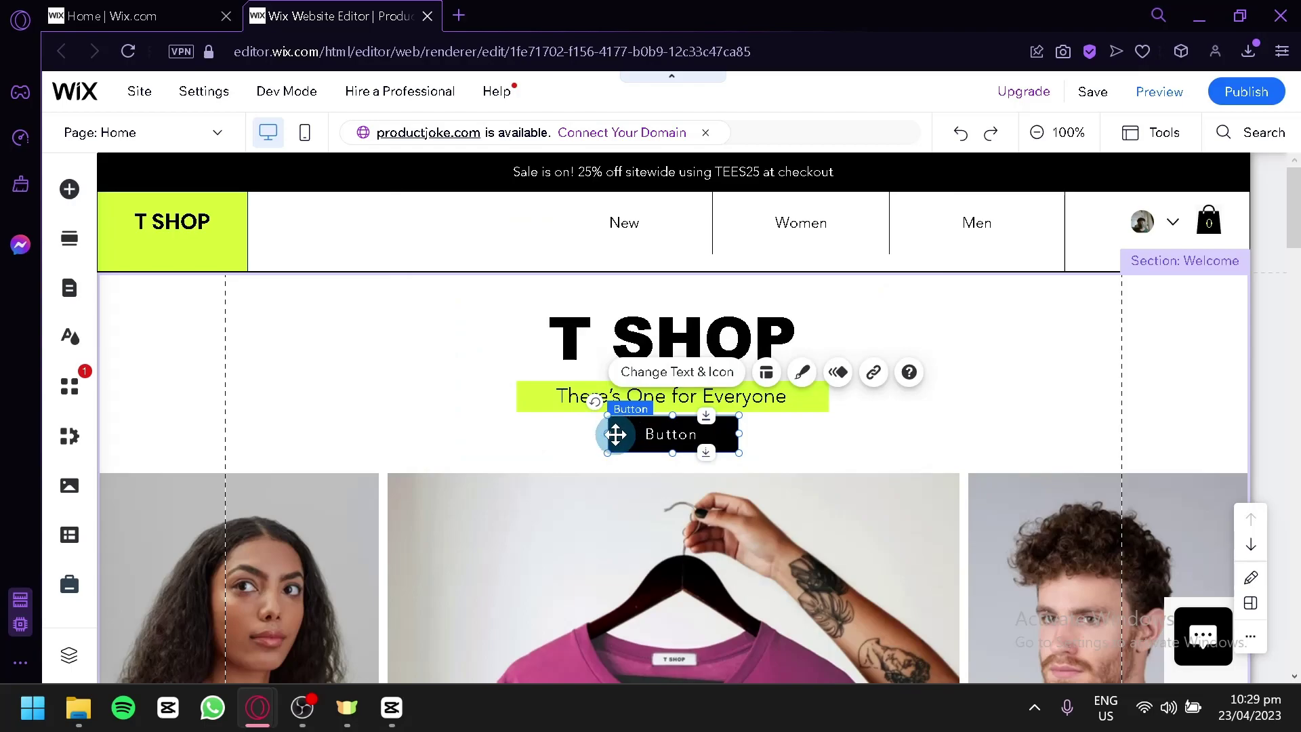